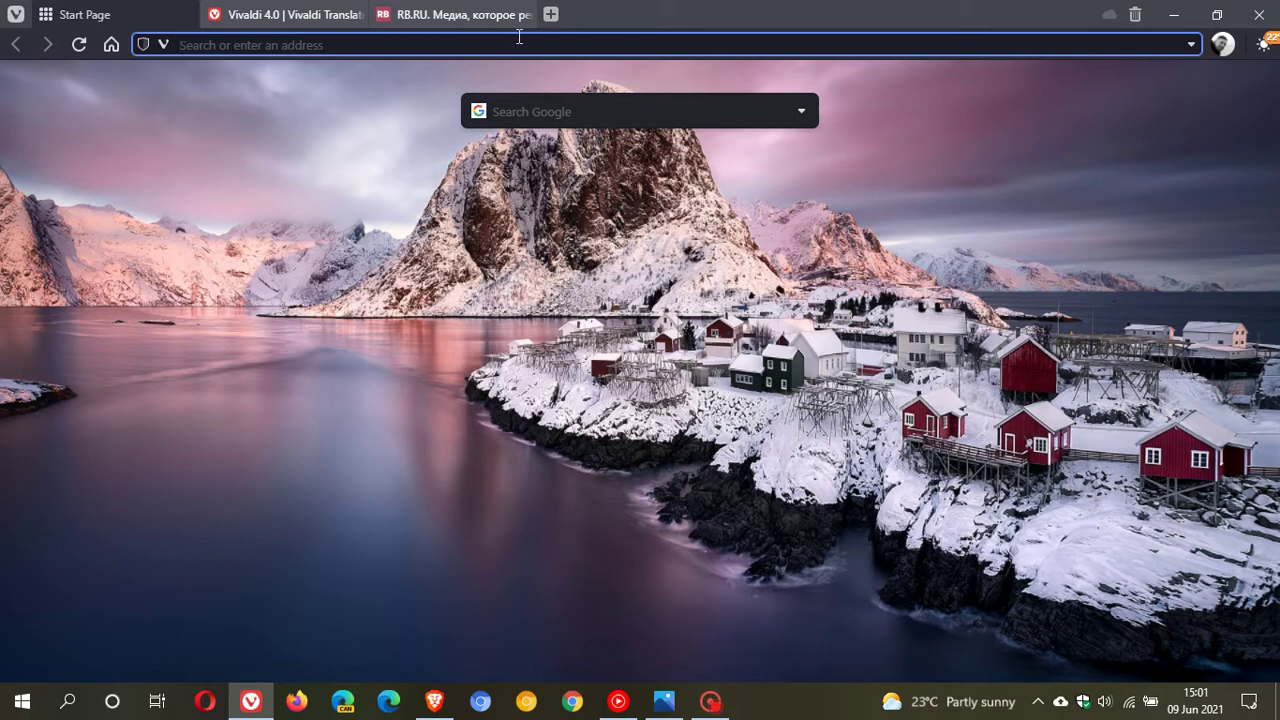
# Step: On the Russian RB.RU page, review translation options, keeping English (US) as target language
pyautogui.click(478, 14)
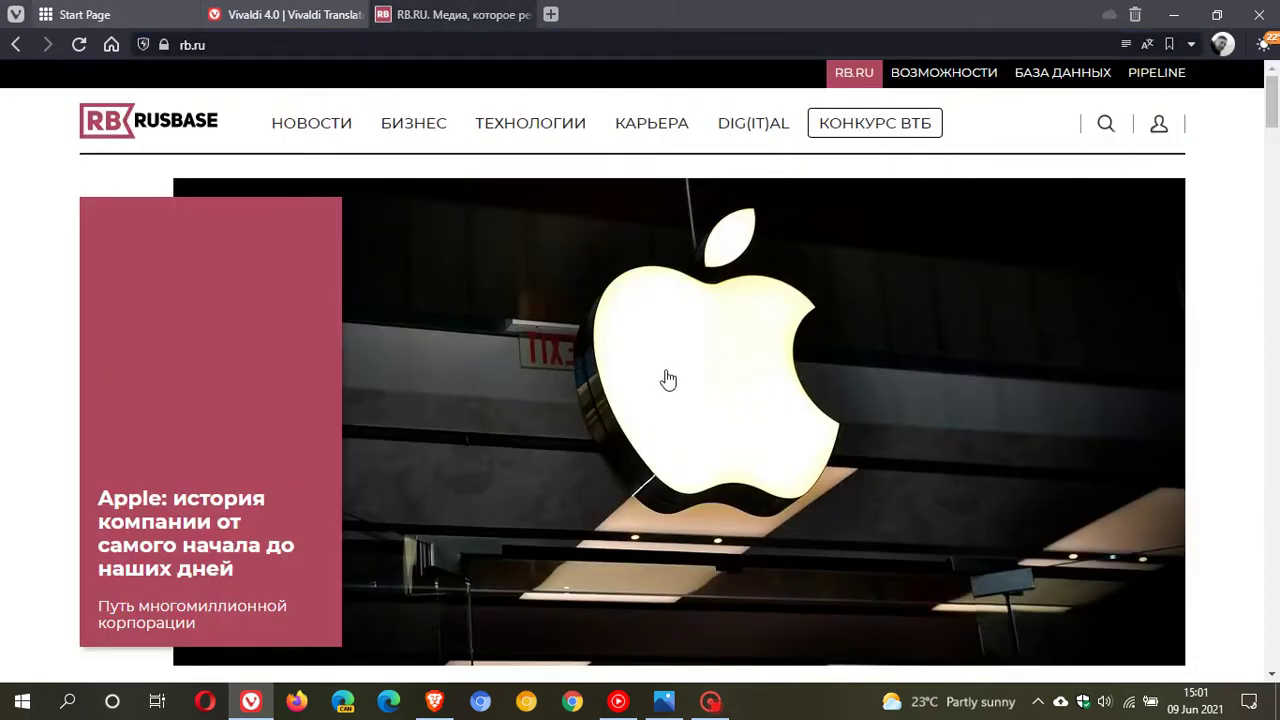
pyautogui.click(1147, 47)
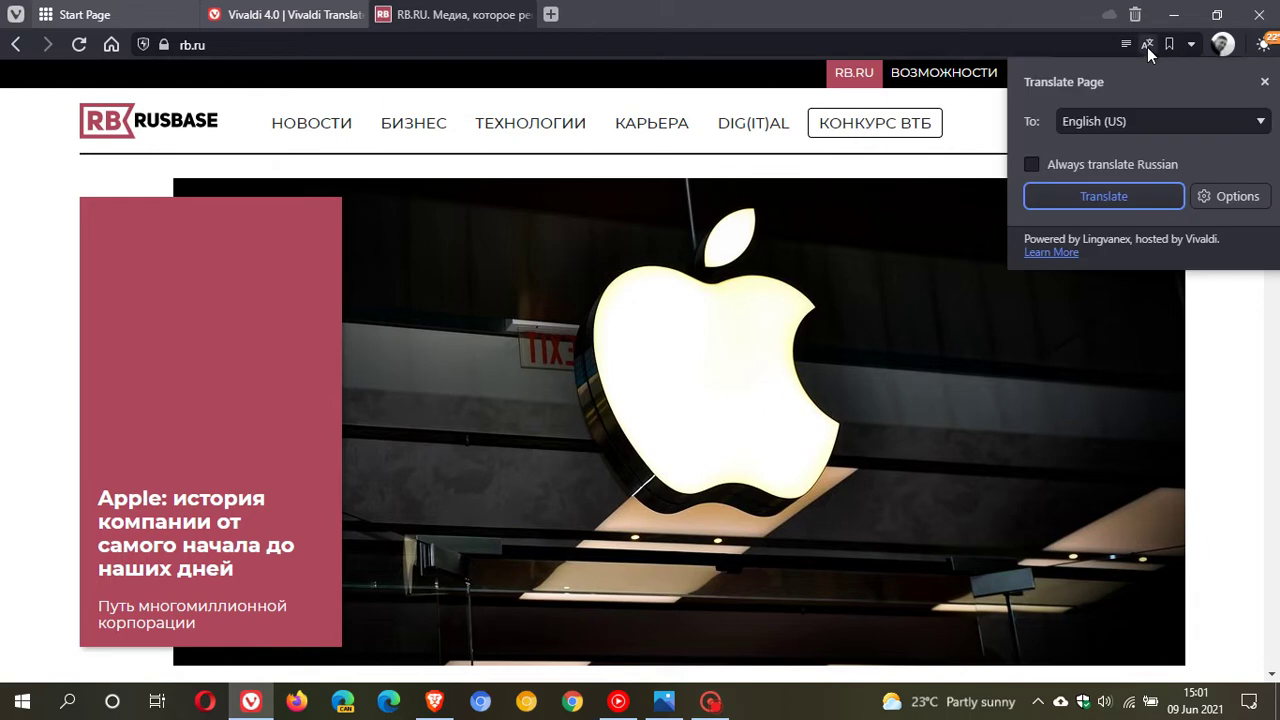
pyautogui.click(1190, 112)
pyautogui.click(1184, 86)
pyautogui.click(1233, 195)
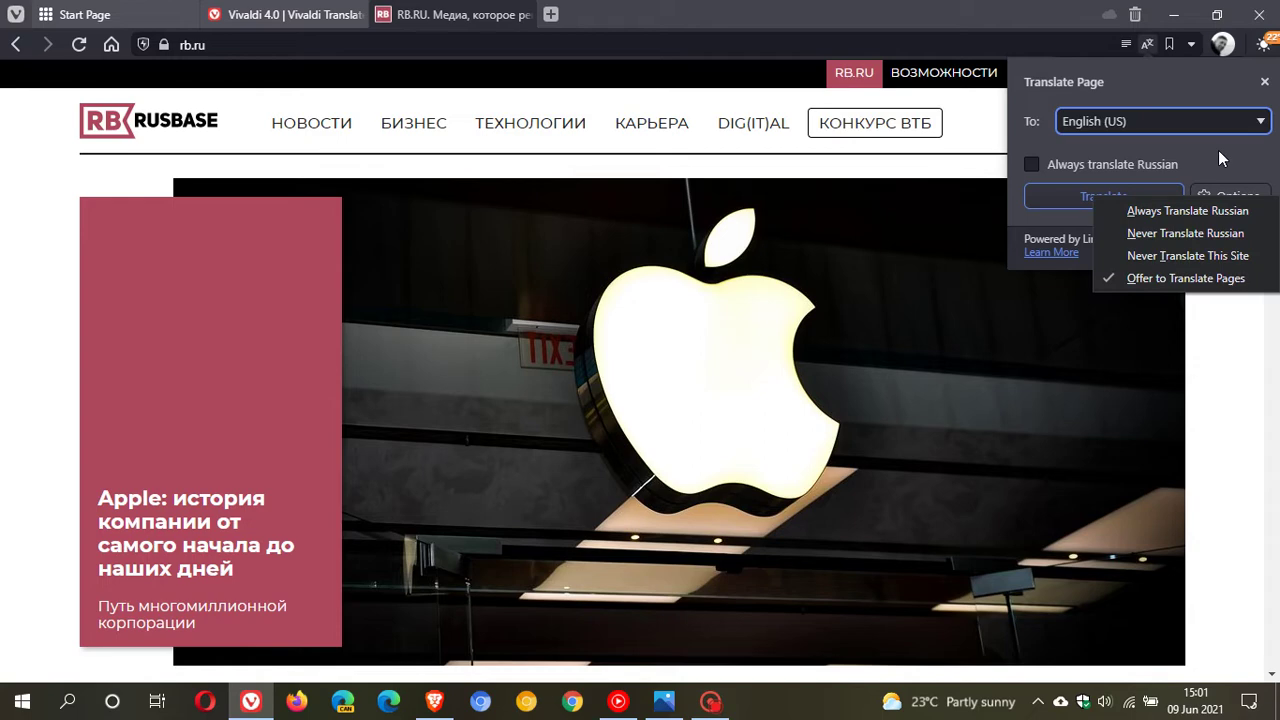
pyautogui.click(1219, 153)
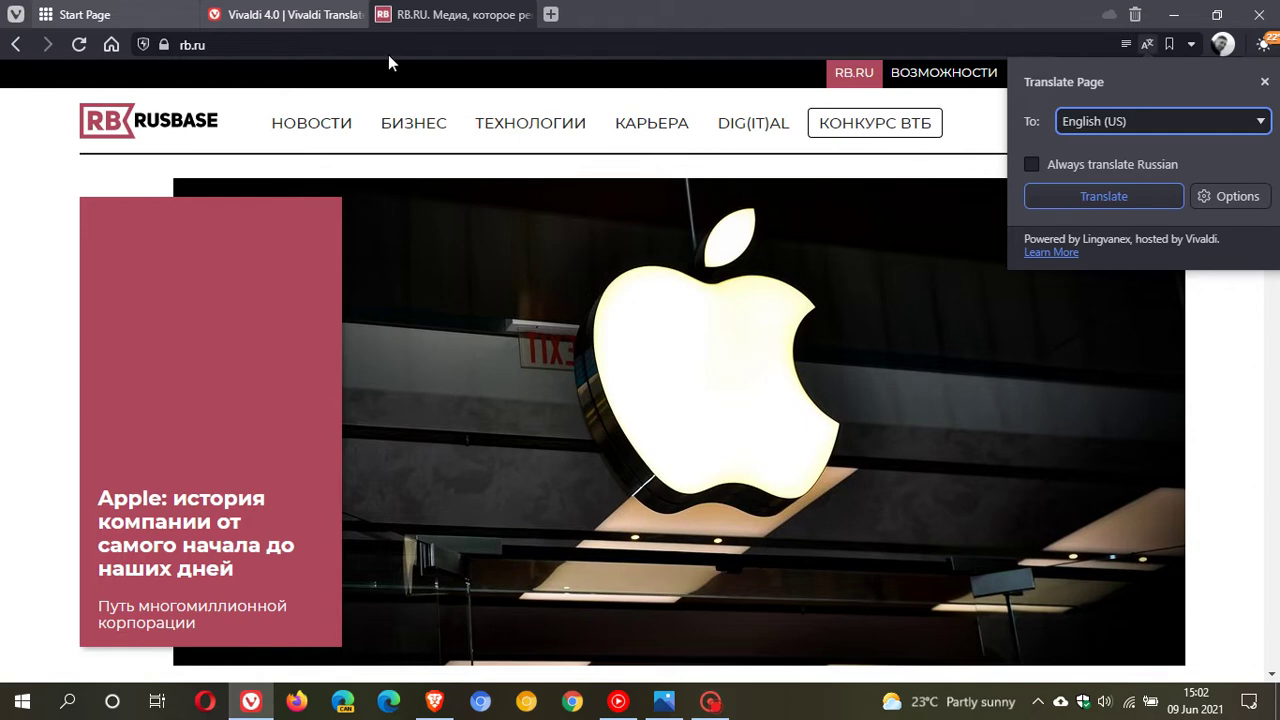
# Step: From the Start Page, view the saved welcome-setup screenshot, then return to the browser
pyautogui.click(97, 18)
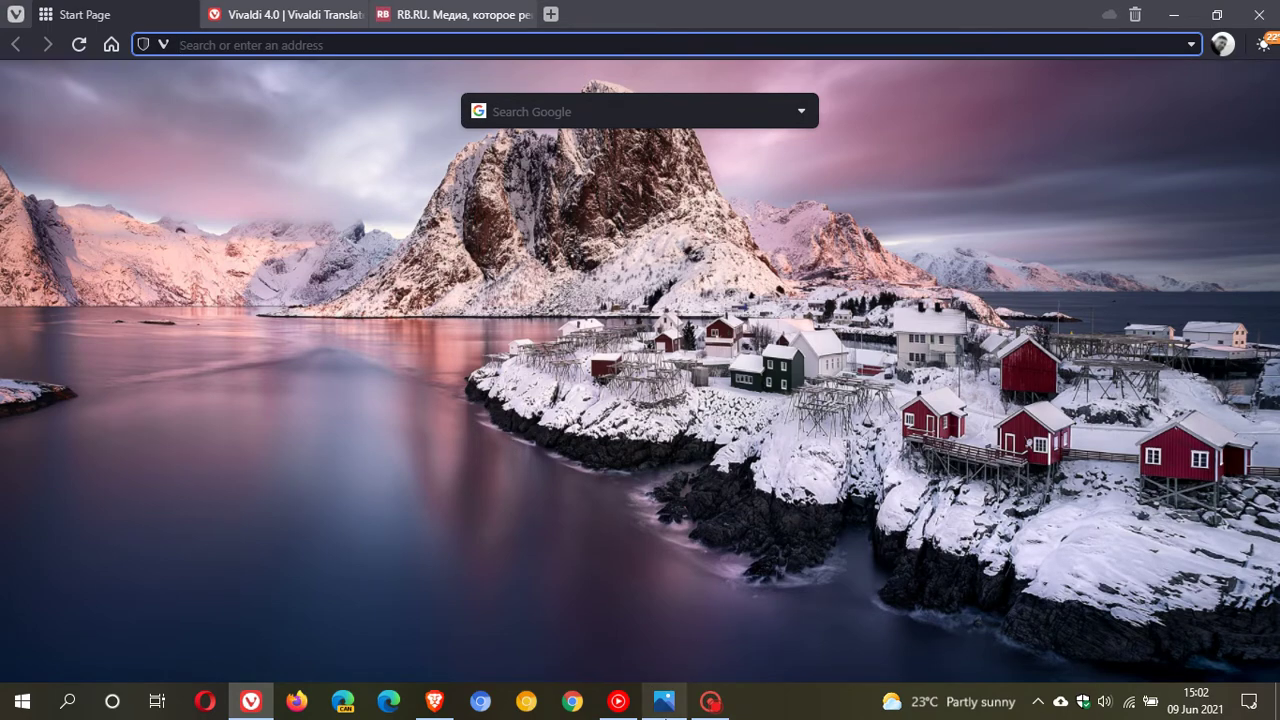
pyautogui.click(664, 701)
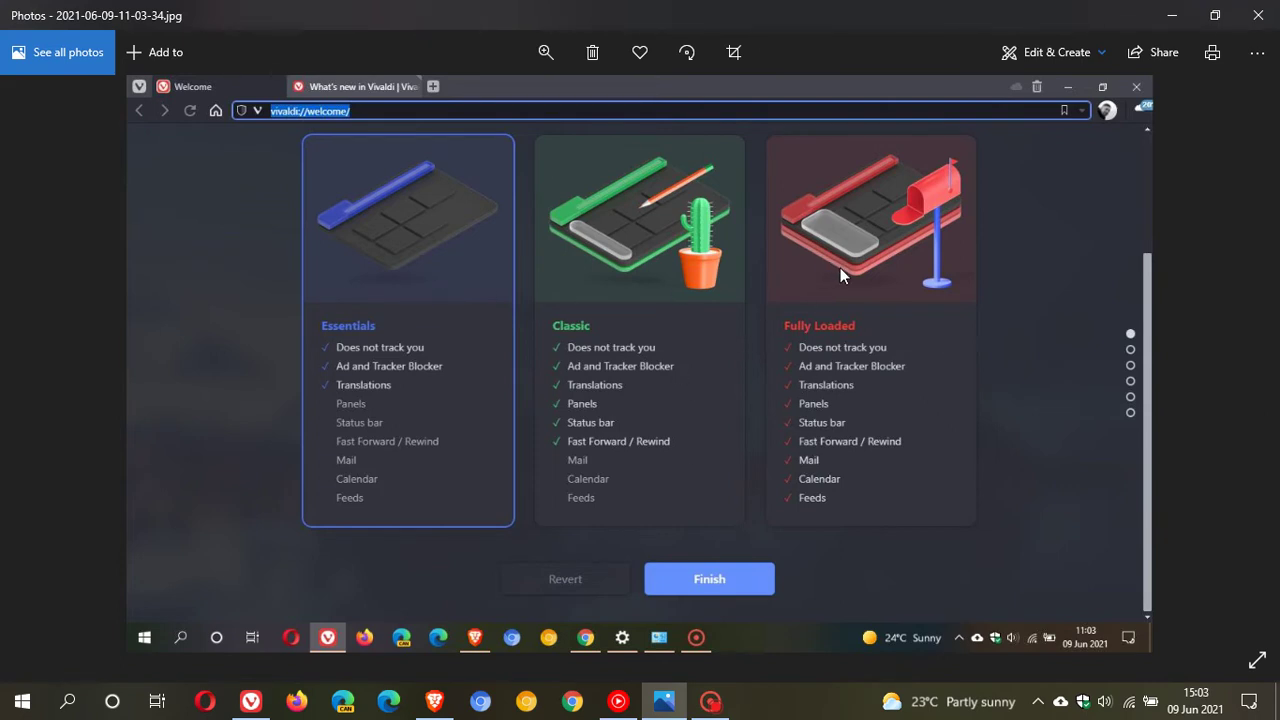
pyautogui.click(1172, 15)
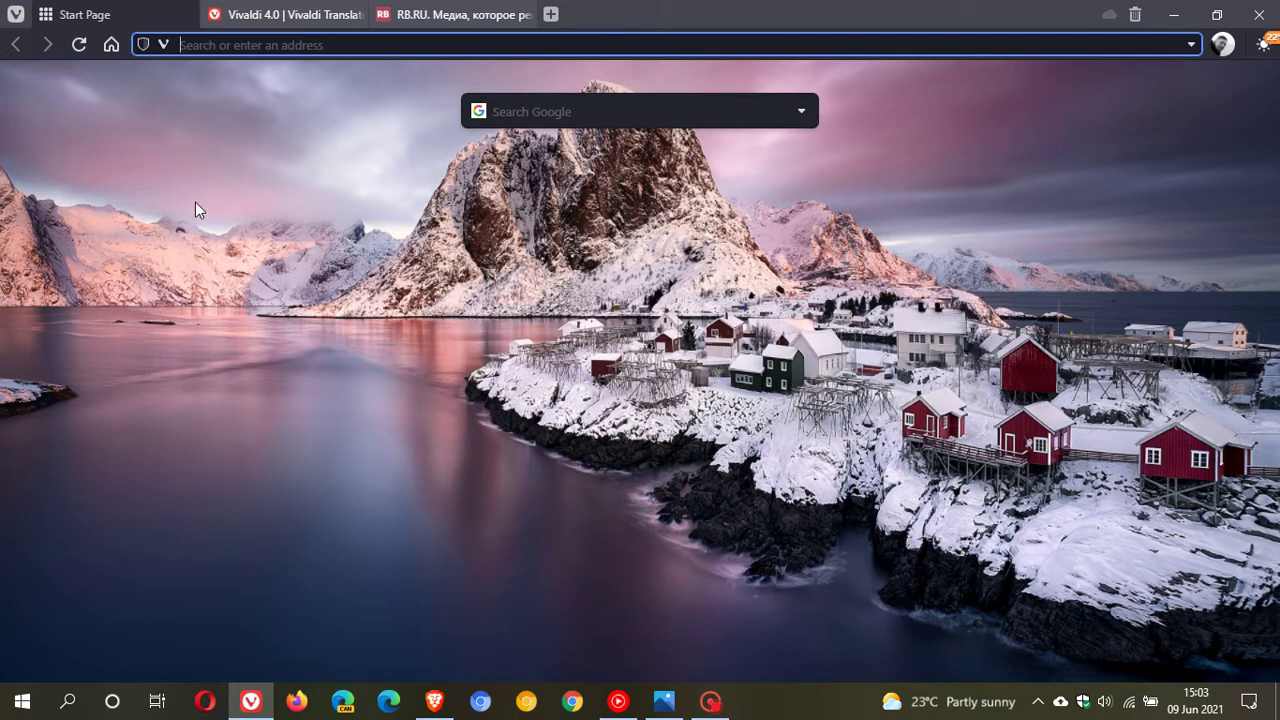
# Step: Open Vivaldi Settings from the main menu
pyautogui.click(15, 14)
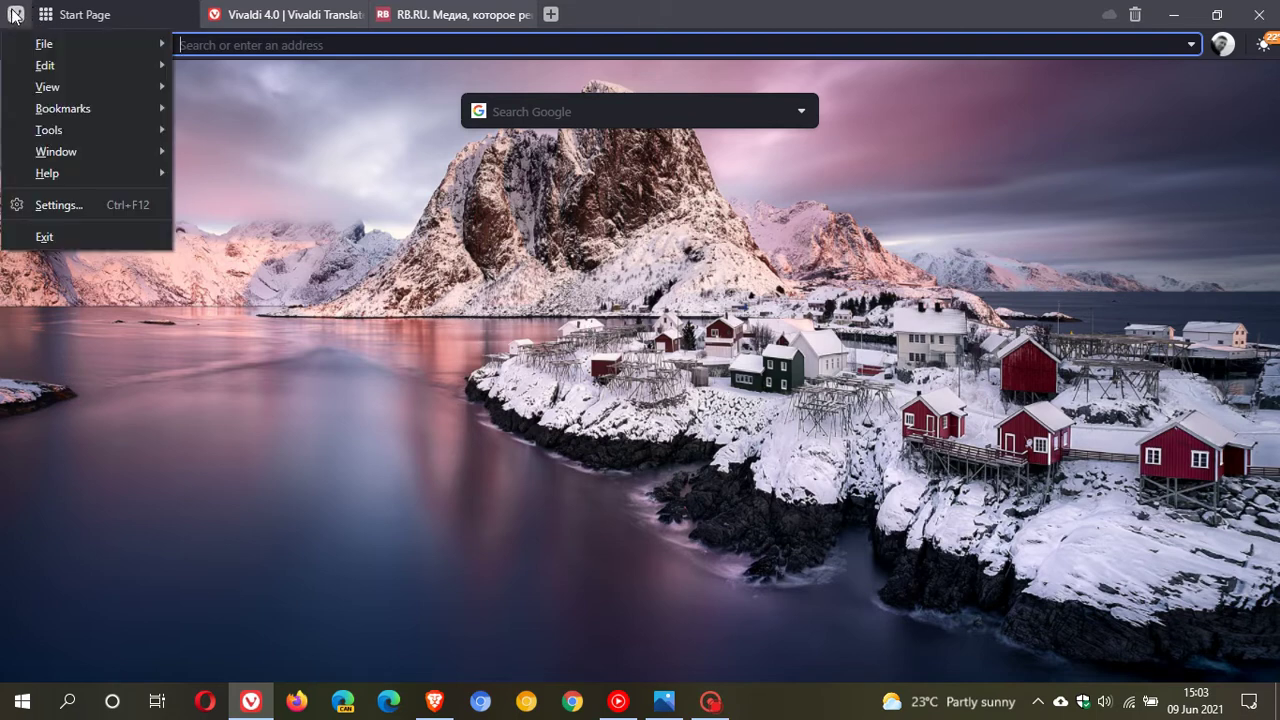
pyautogui.click(42, 205)
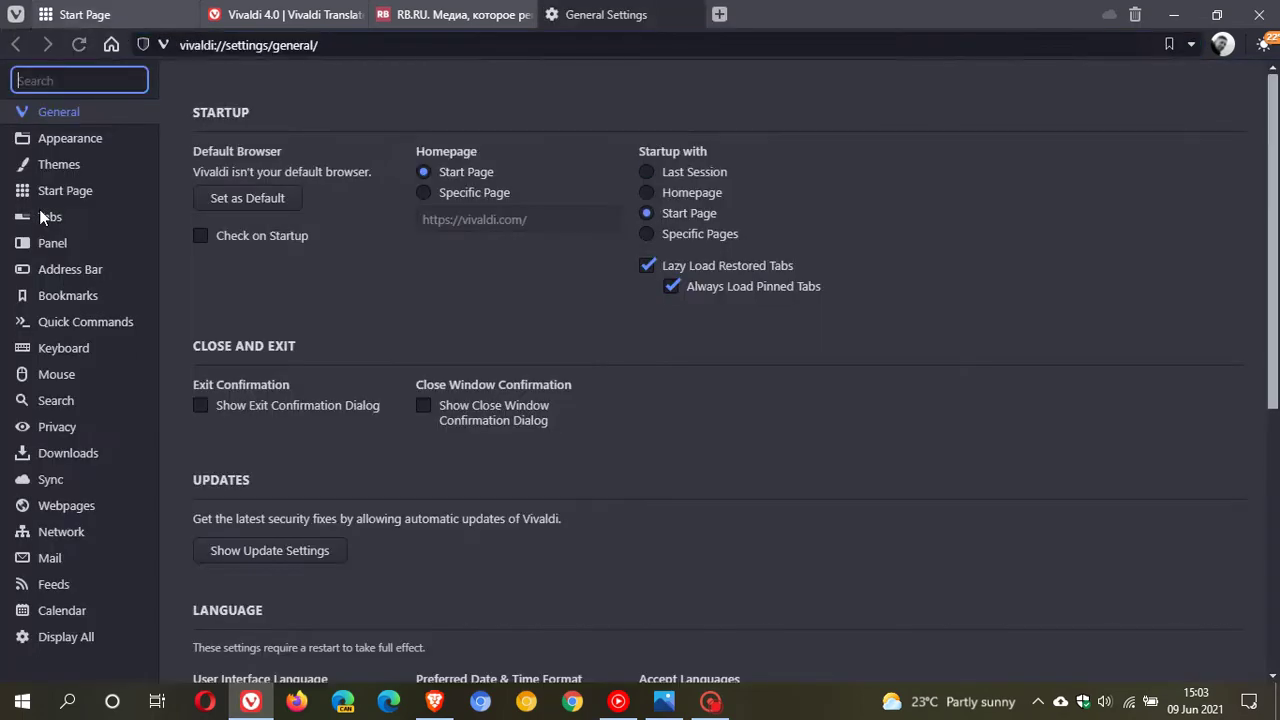
pyautogui.scroll(-5, 940, 335)
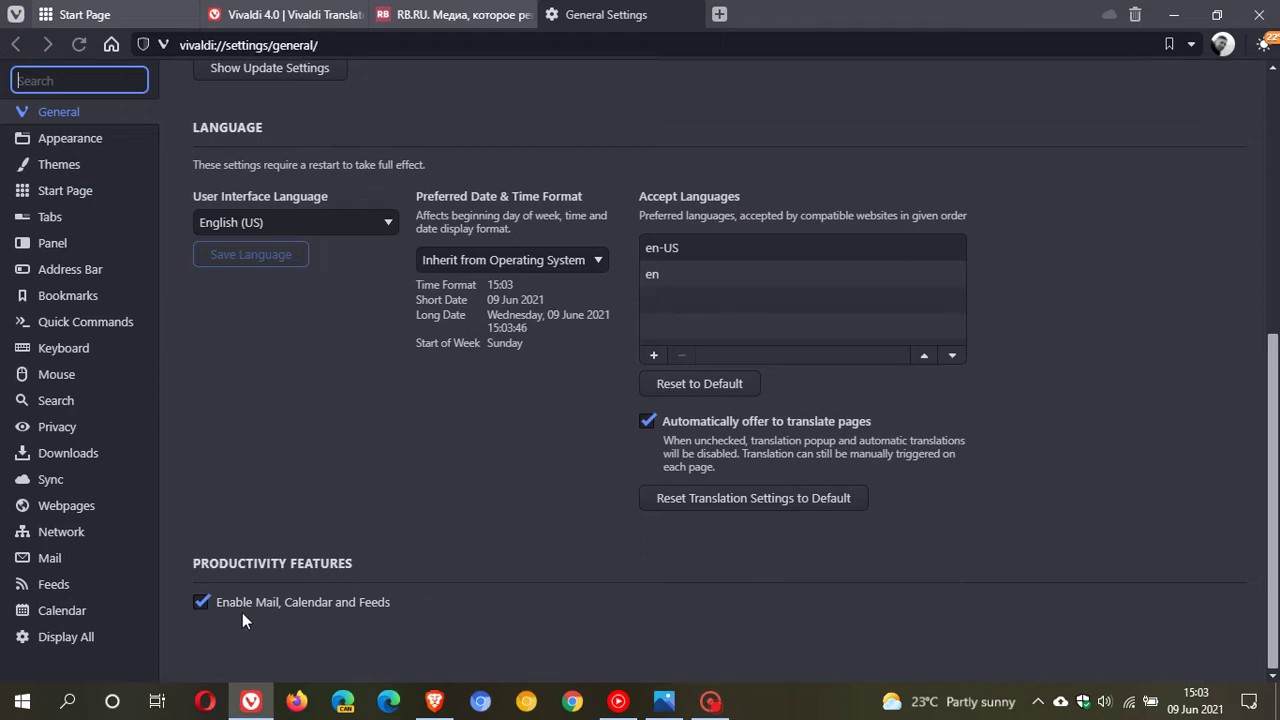
# Step: Browse the Mail, Calendar and Feeds settings, keeping IMAP as the mail account type
pyautogui.click(51, 561)
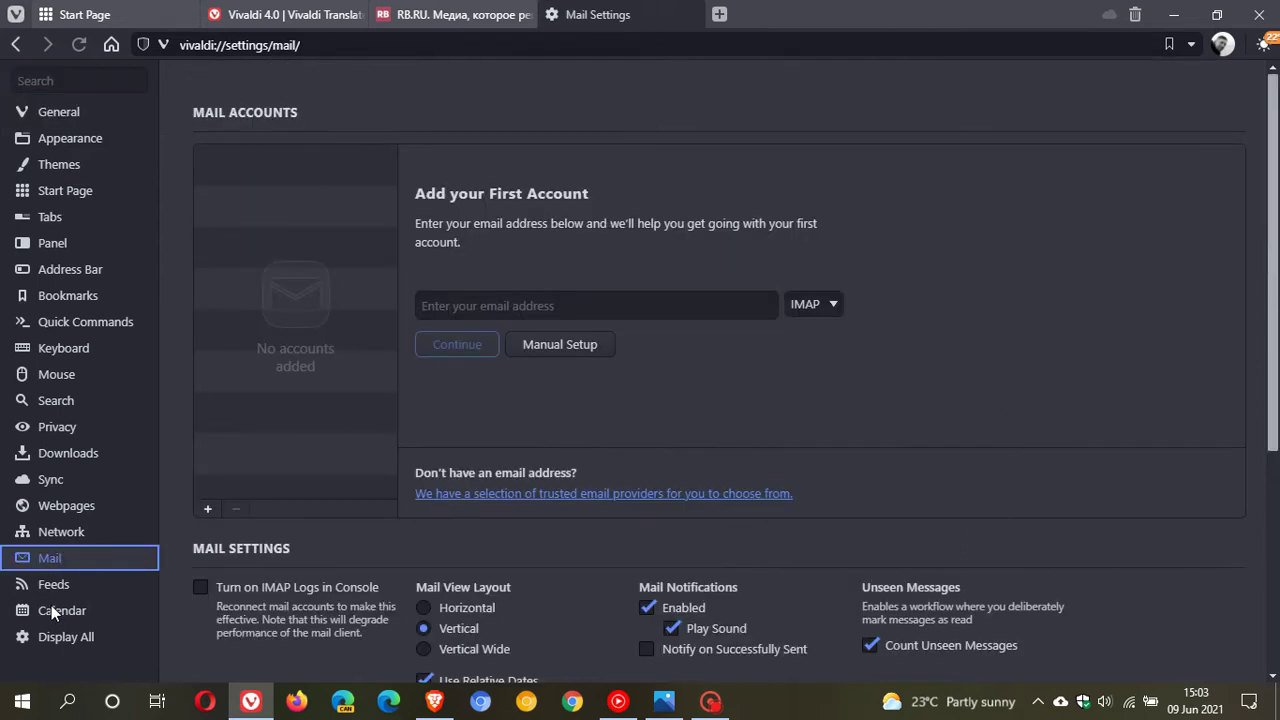
pyautogui.click(56, 612)
pyautogui.click(54, 586)
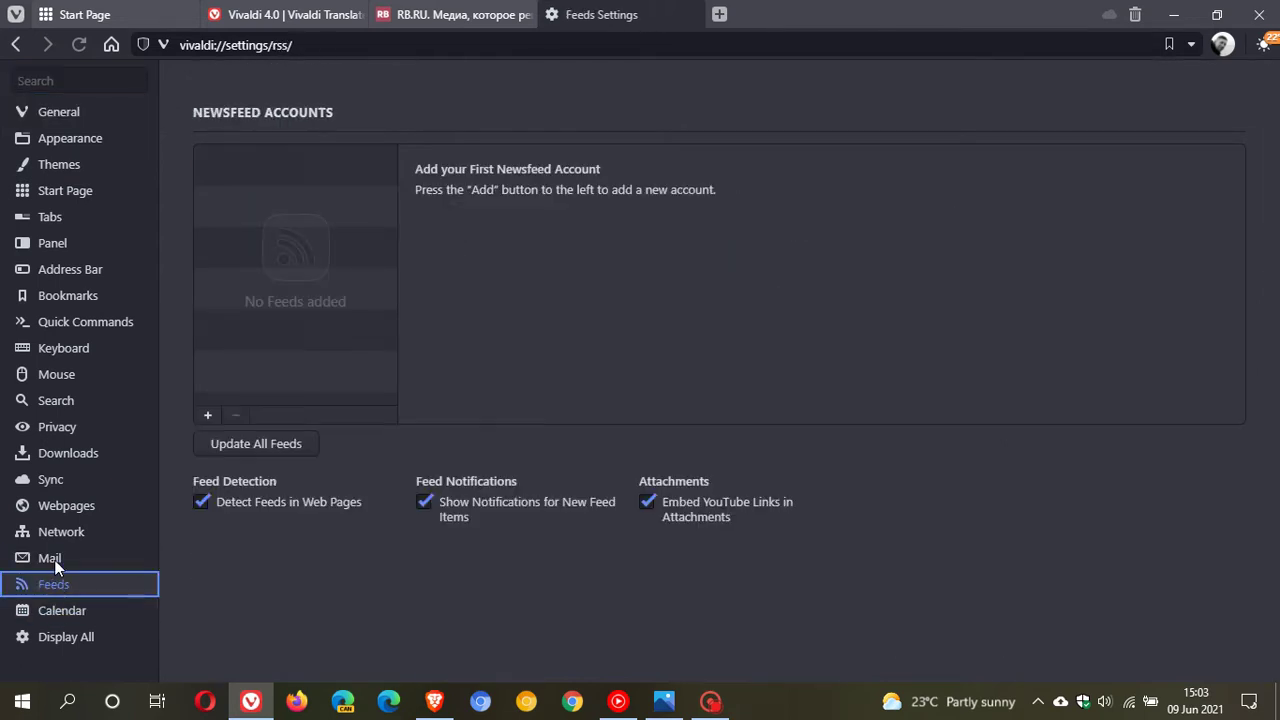
pyautogui.click(52, 560)
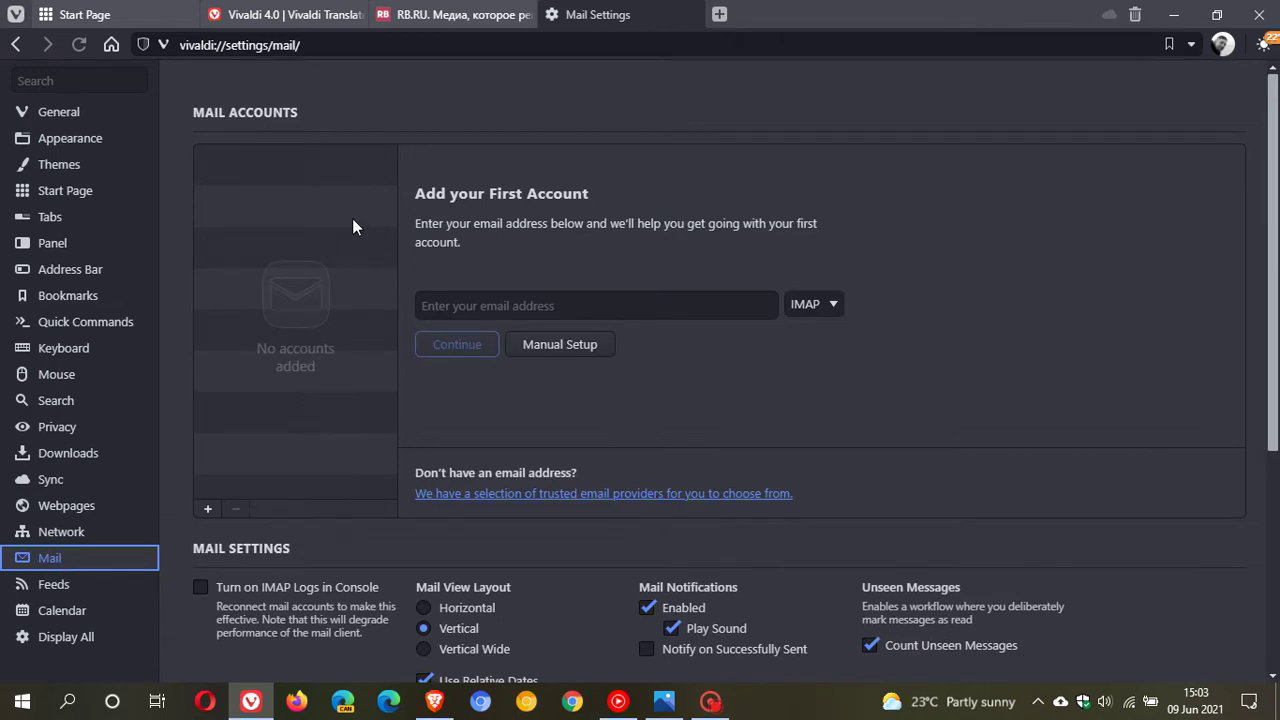
pyautogui.click(808, 305)
pyautogui.click(772, 405)
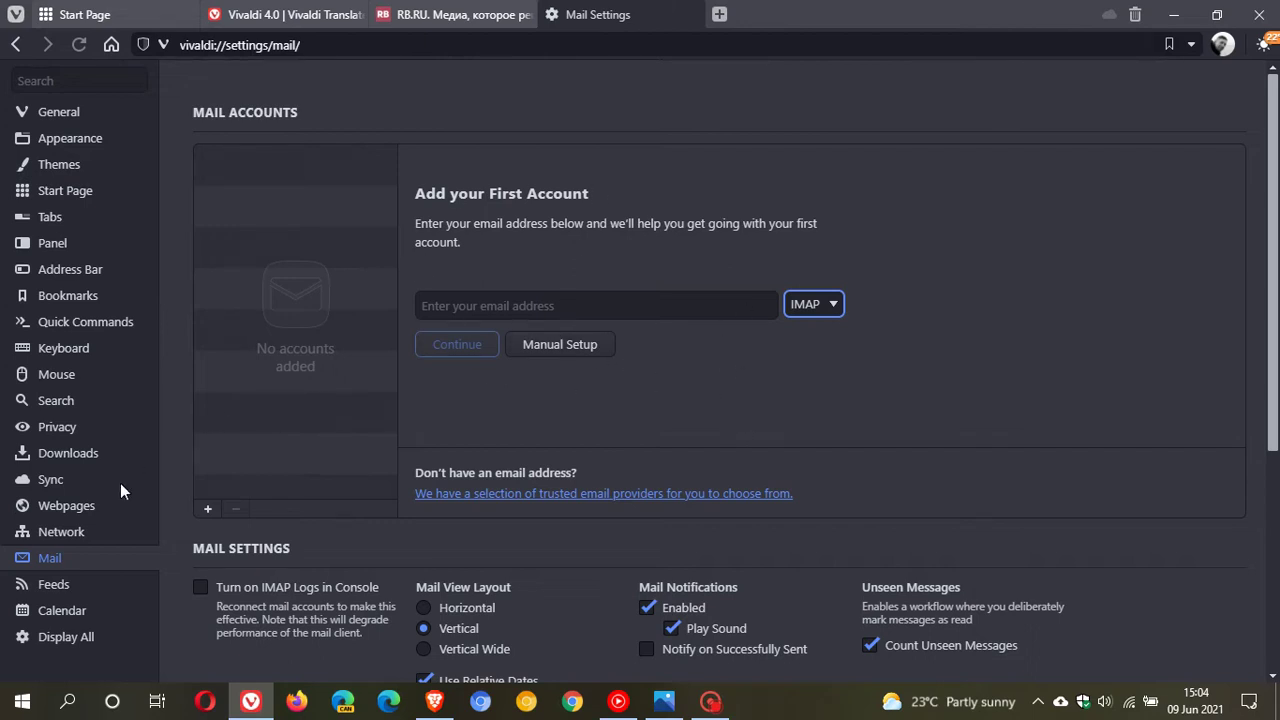
pyautogui.click(73, 612)
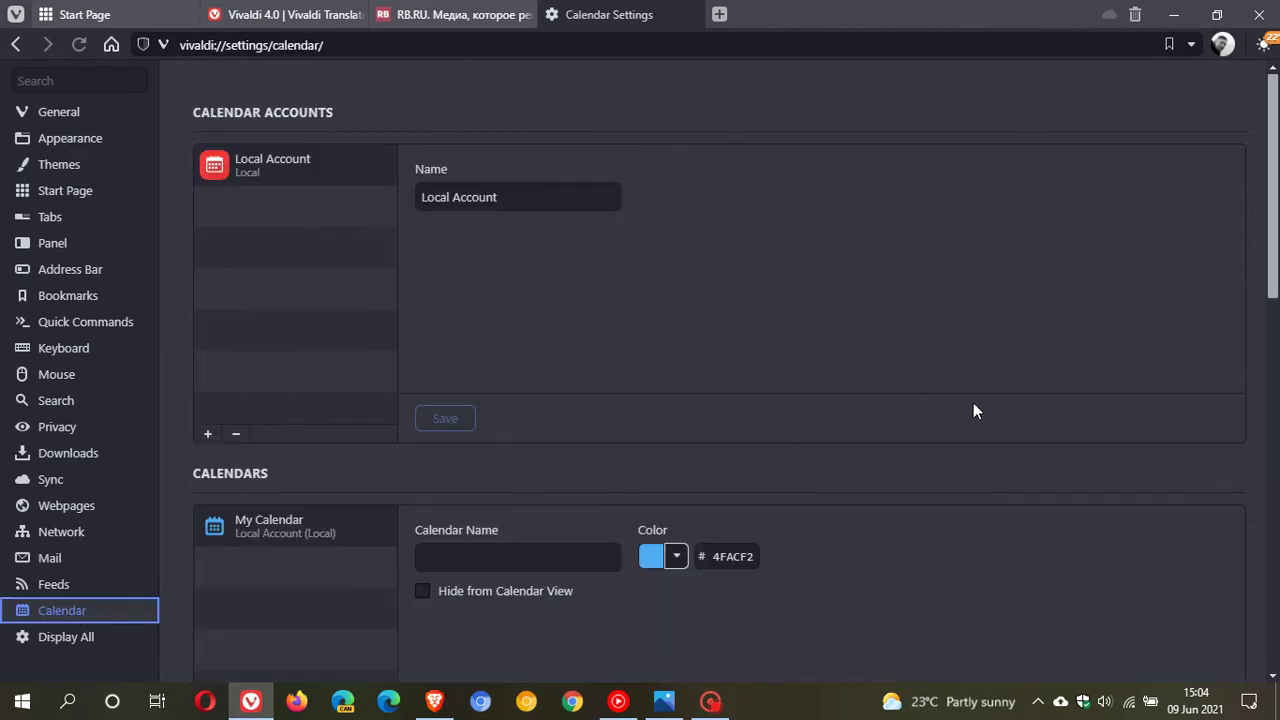
pyautogui.scroll(-3, 1004, 409)
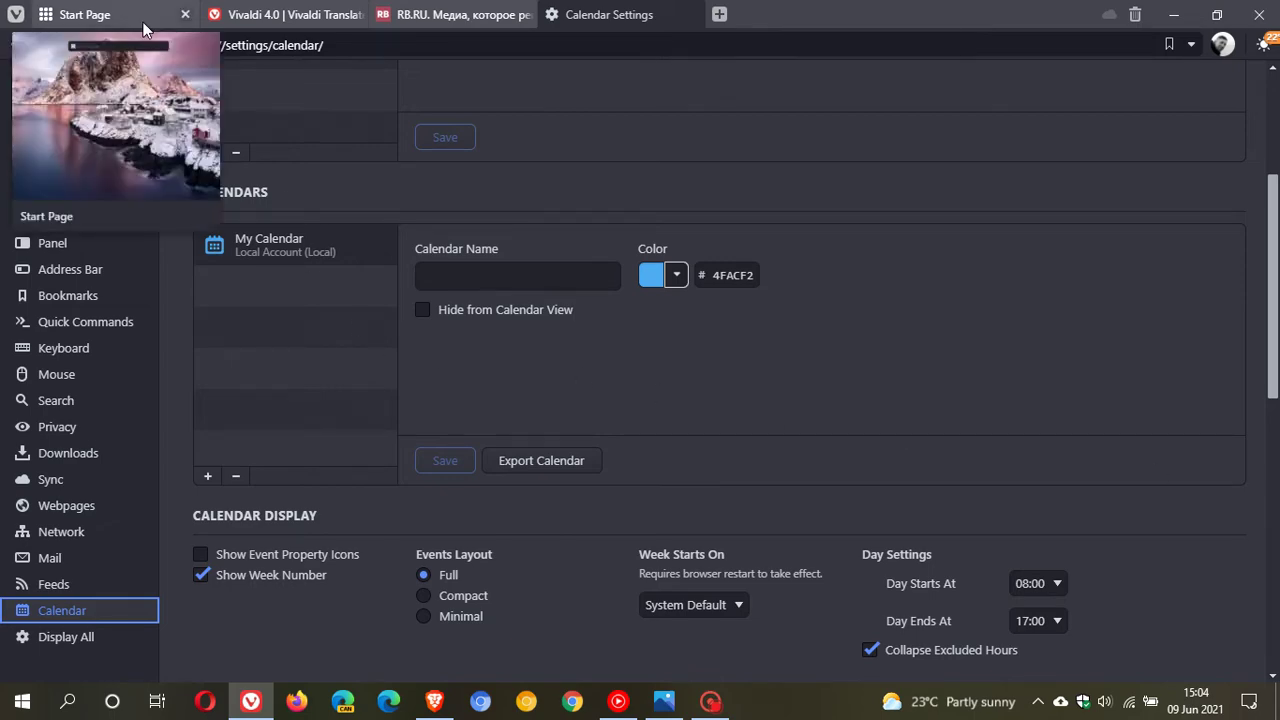
# Step: Show the Vivaldi 4.0 blog post's feed Preview and Subscribe options
pyautogui.click(85, 14)
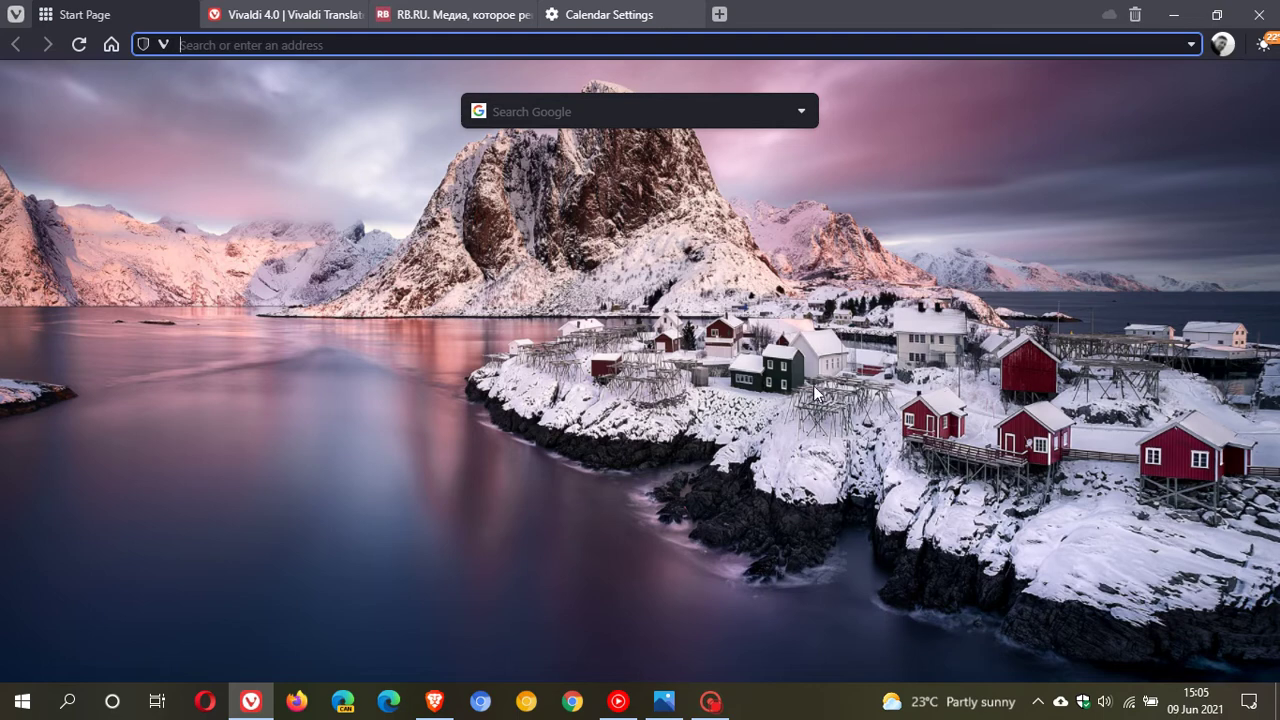
pyautogui.click(300, 12)
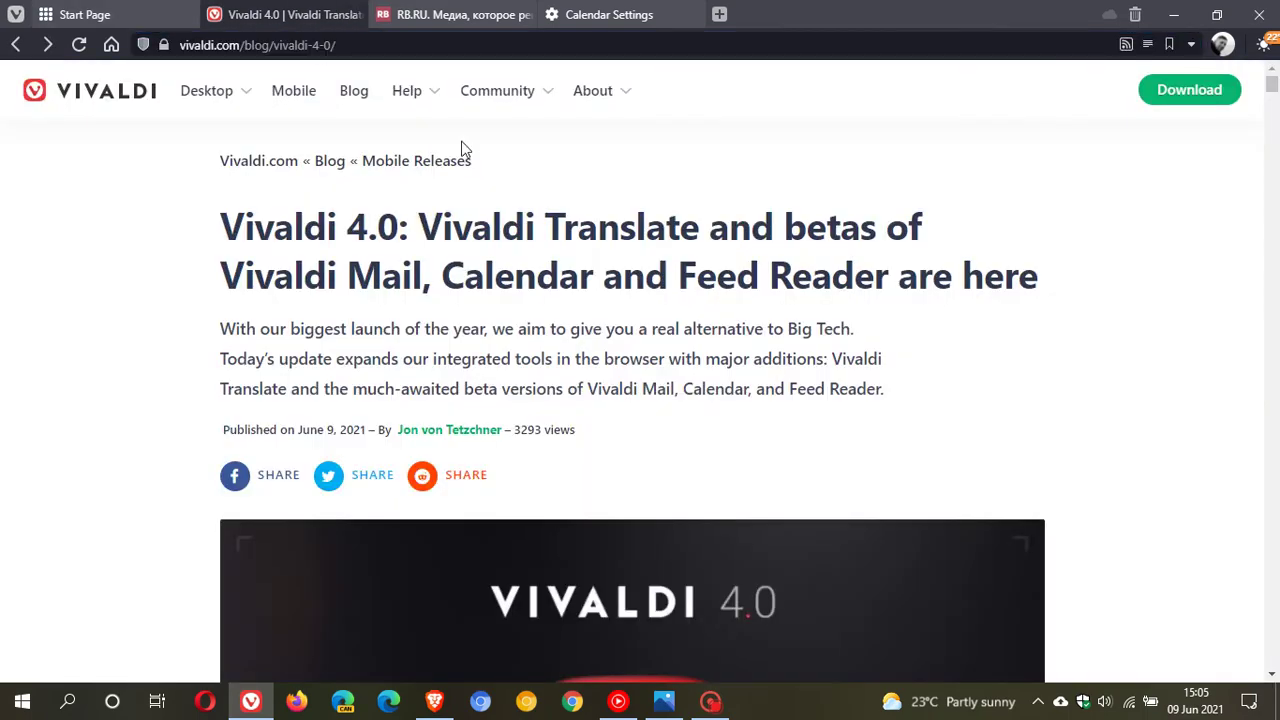
pyautogui.click(1125, 45)
pyautogui.moveTo(1128, 67)
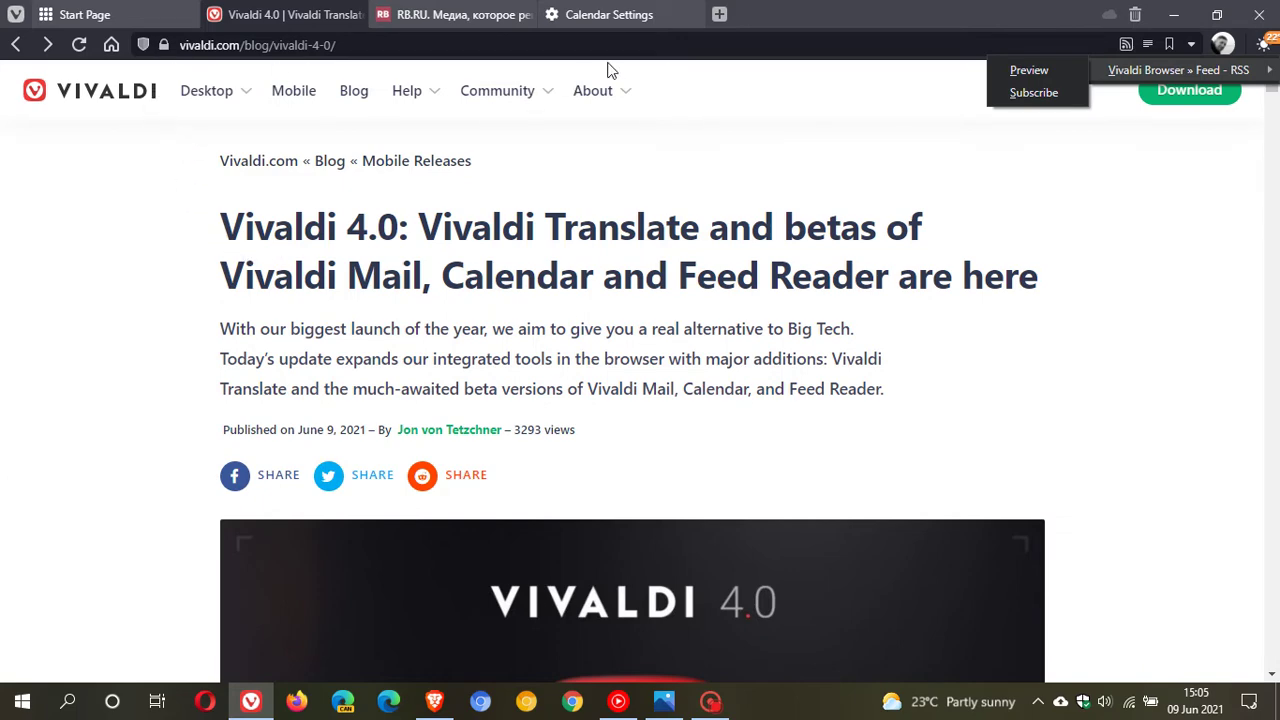
pyautogui.click(692, 15)
# Step: Close Calendar Settings and confirm via Help > Check for Updates that 4.0.2312.24 is current
pyautogui.click(692, 15)
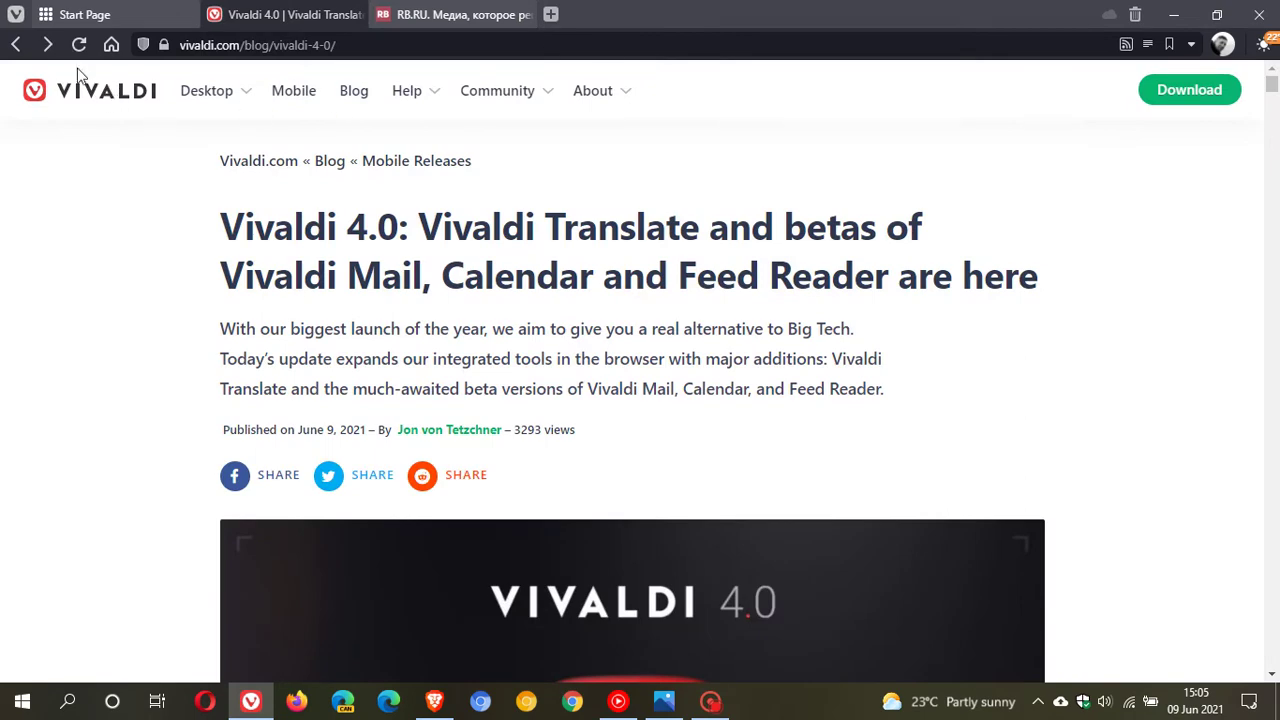
pyautogui.click(40, 15)
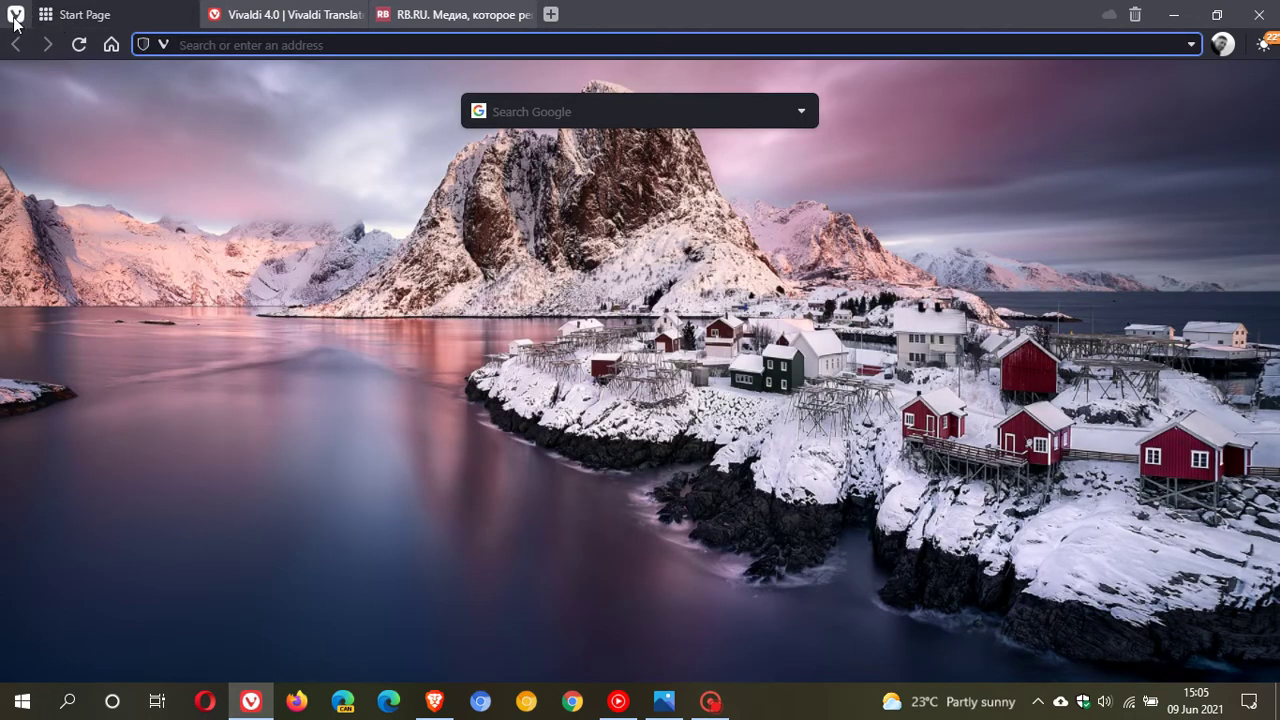
pyautogui.click(15, 18)
pyautogui.moveTo(53, 169)
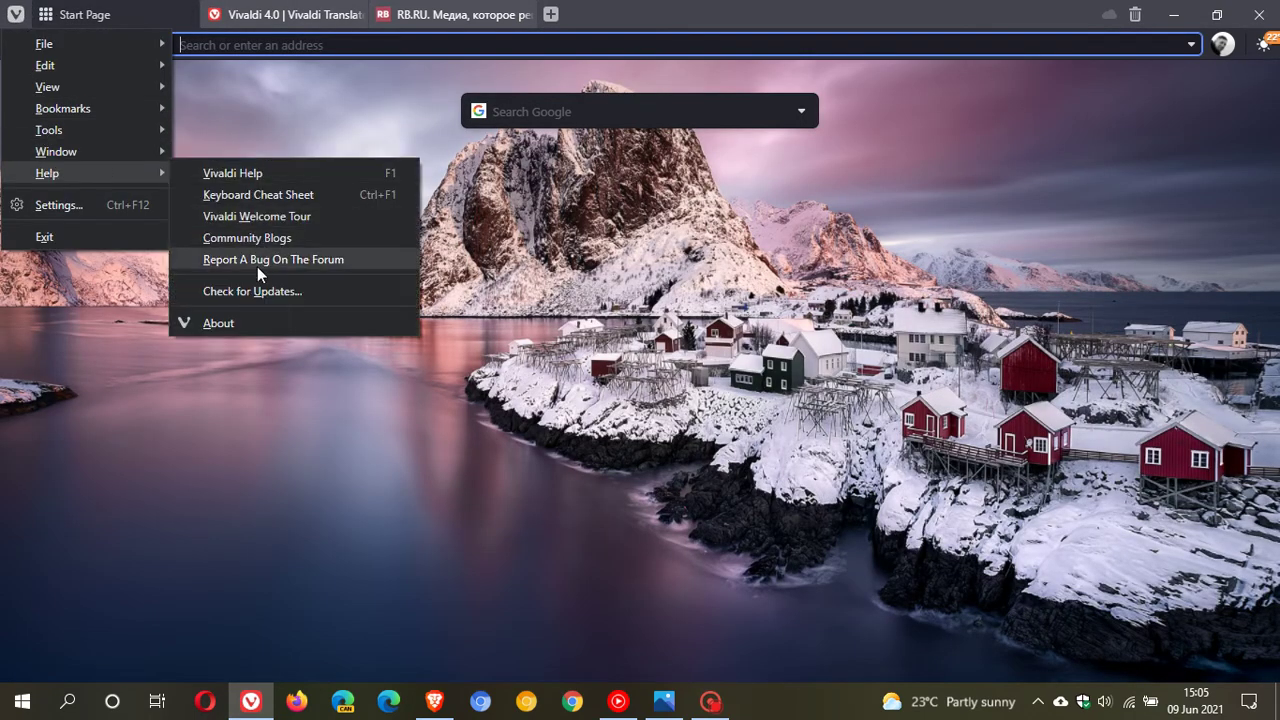
pyautogui.click(264, 293)
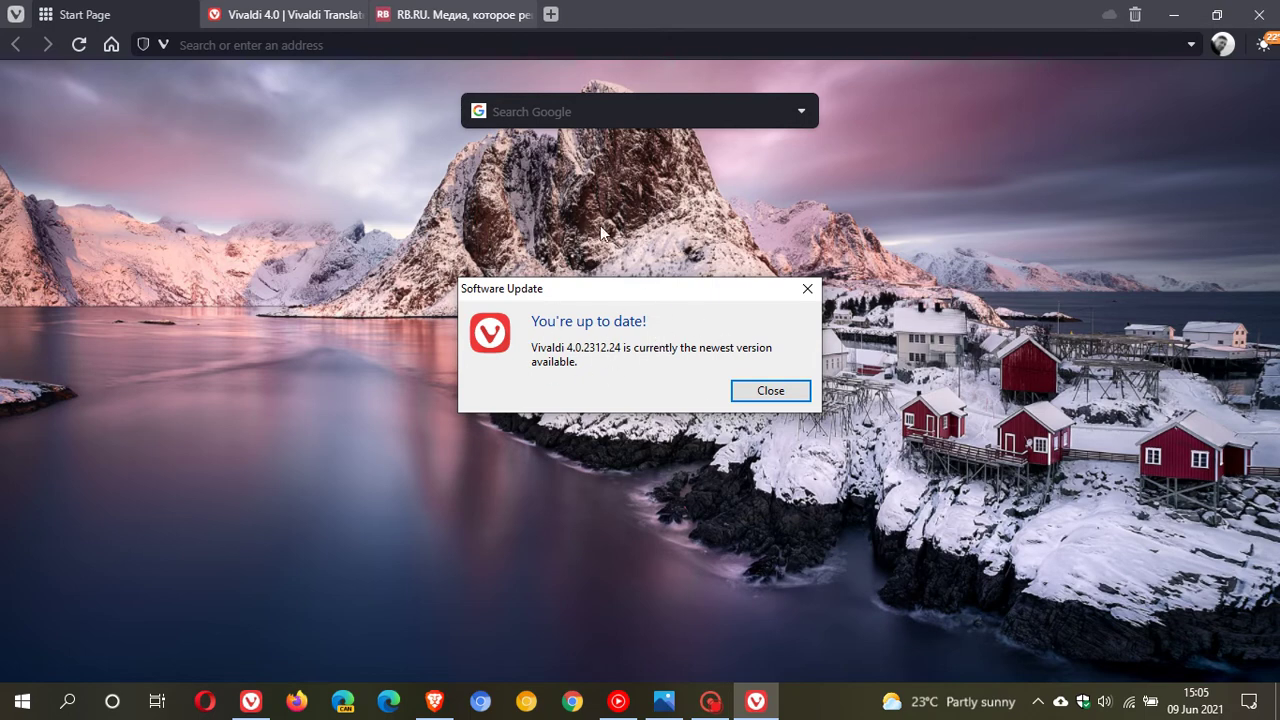
pyautogui.click(792, 394)
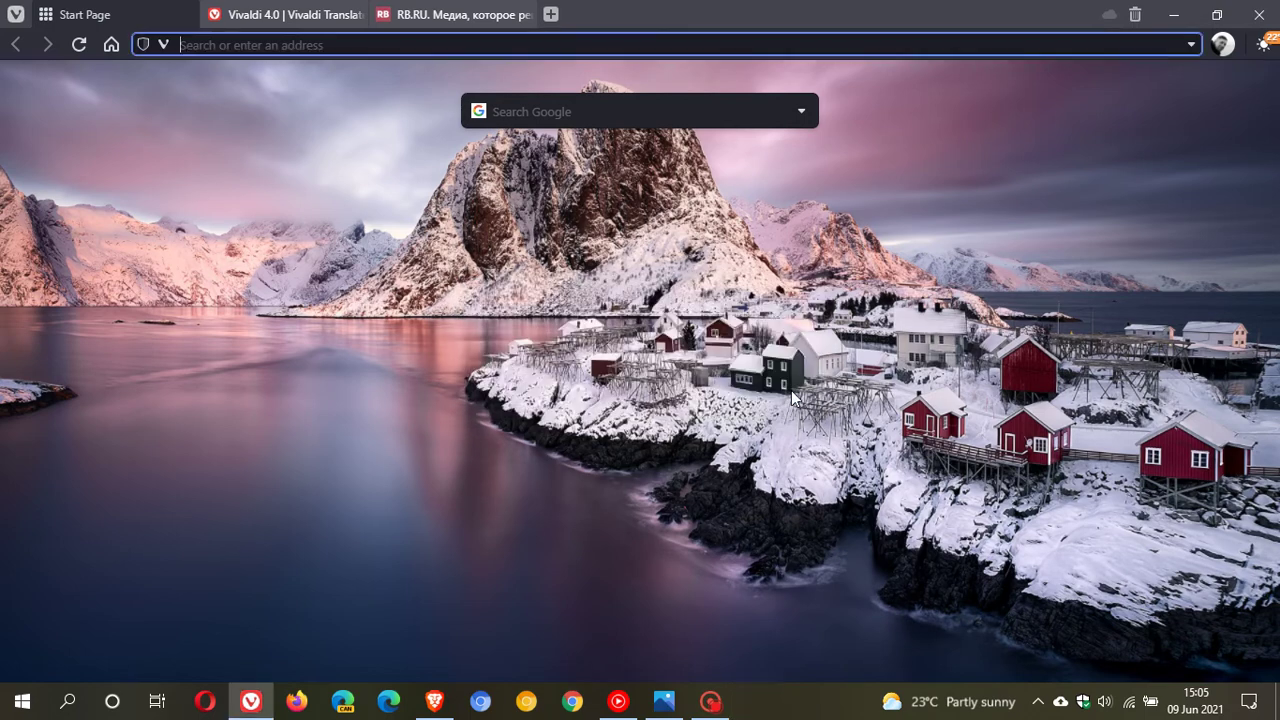
# Step: Open the About page from the Help menu to show version details
pyautogui.click(17, 15)
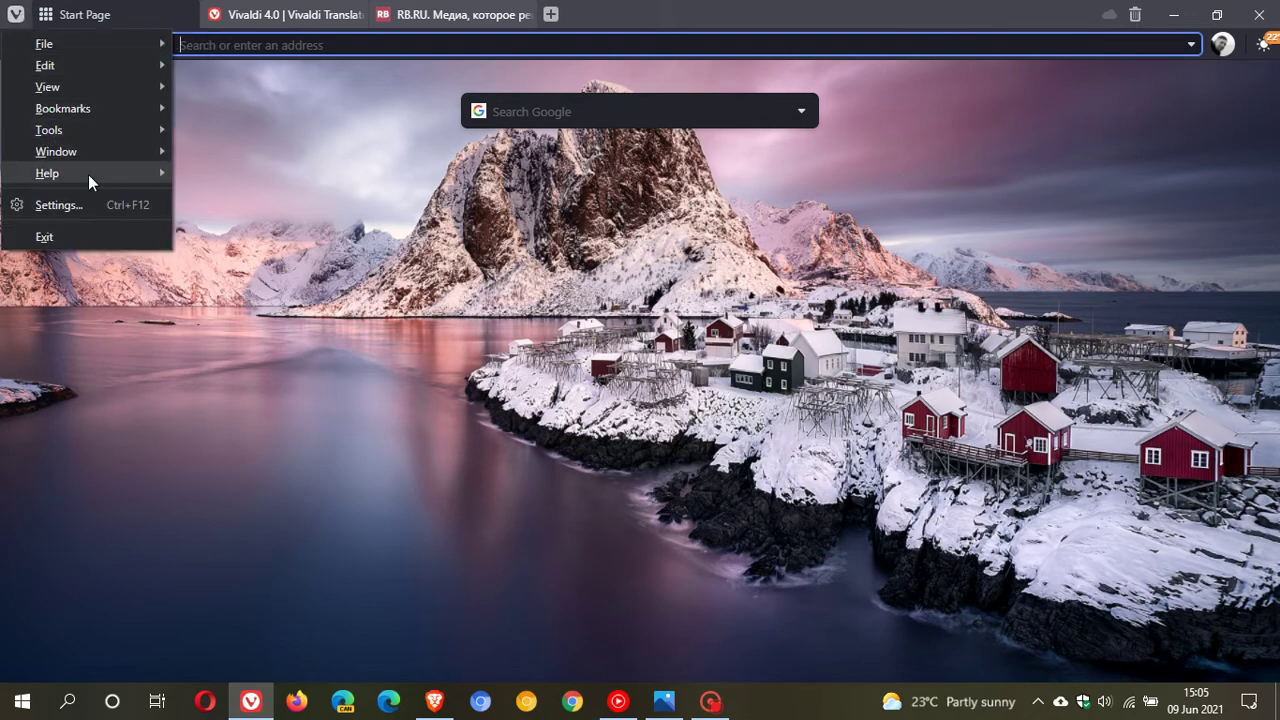
pyautogui.moveTo(90, 176)
pyautogui.click(240, 324)
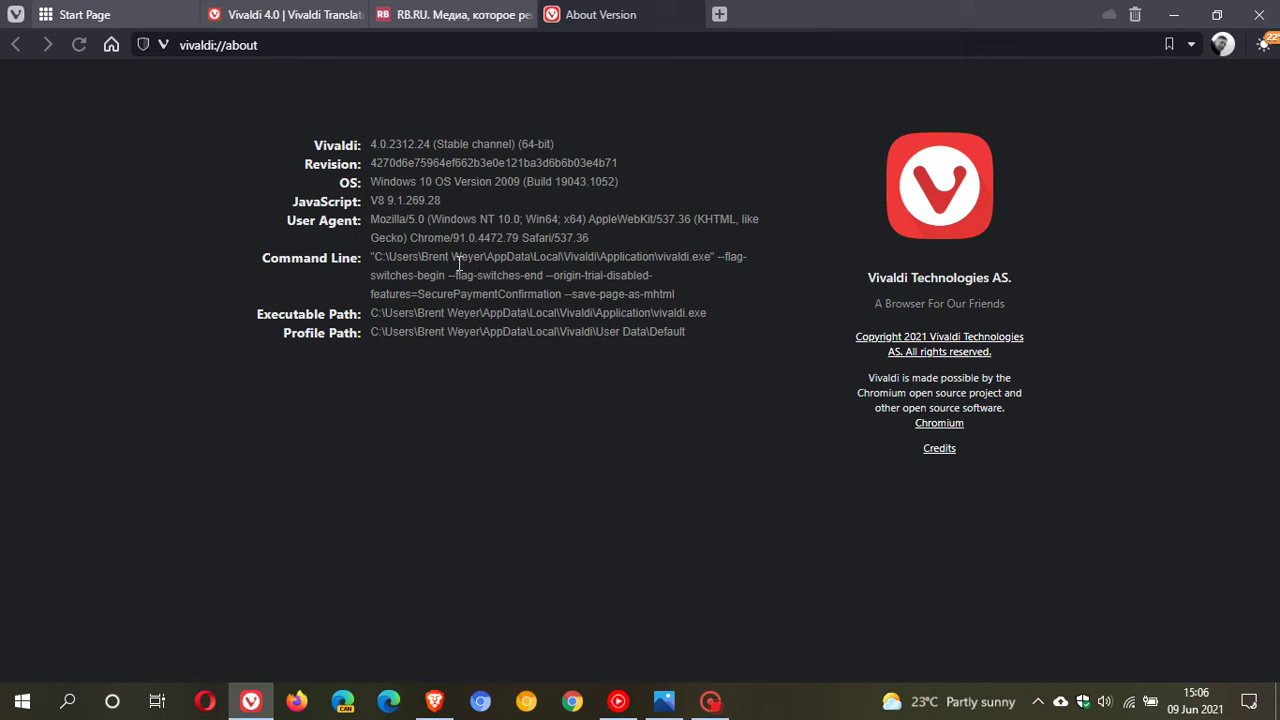
# Step: Scroll the Vivaldi 4.0 blog post down to its Changelog section
pyautogui.click(297, 14)
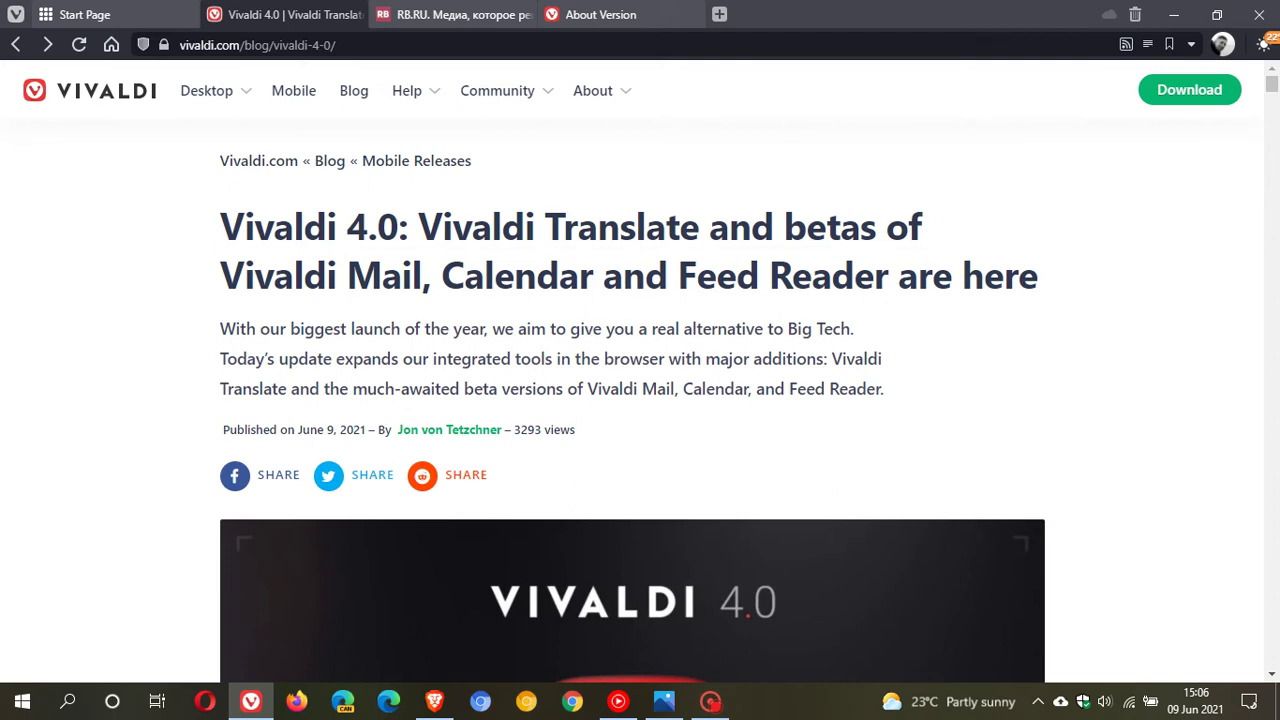
pyautogui.moveTo(1272, 90); pyautogui.dragTo(1266, 486)
# Step: Read through the Vivaldi 4.0 changelog's list of changes, then return to the Start Page
pyautogui.click(634, 386)
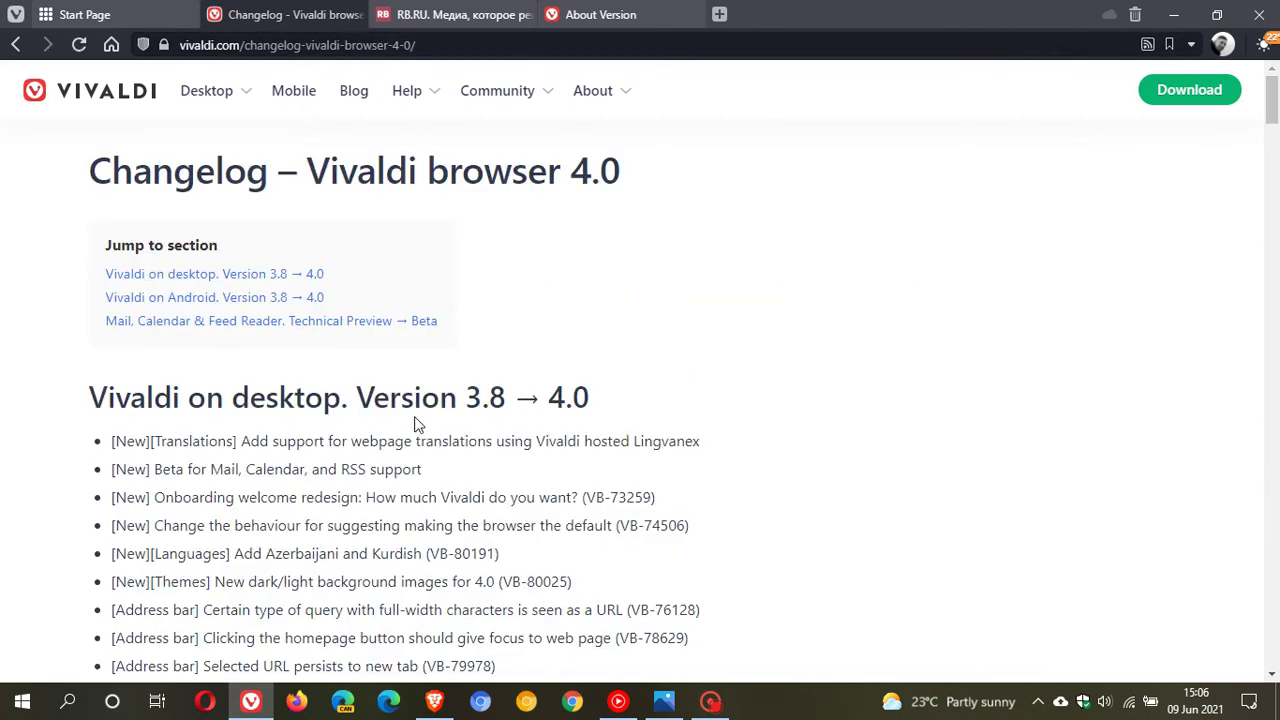
pyautogui.scroll(-2, 827, 403)
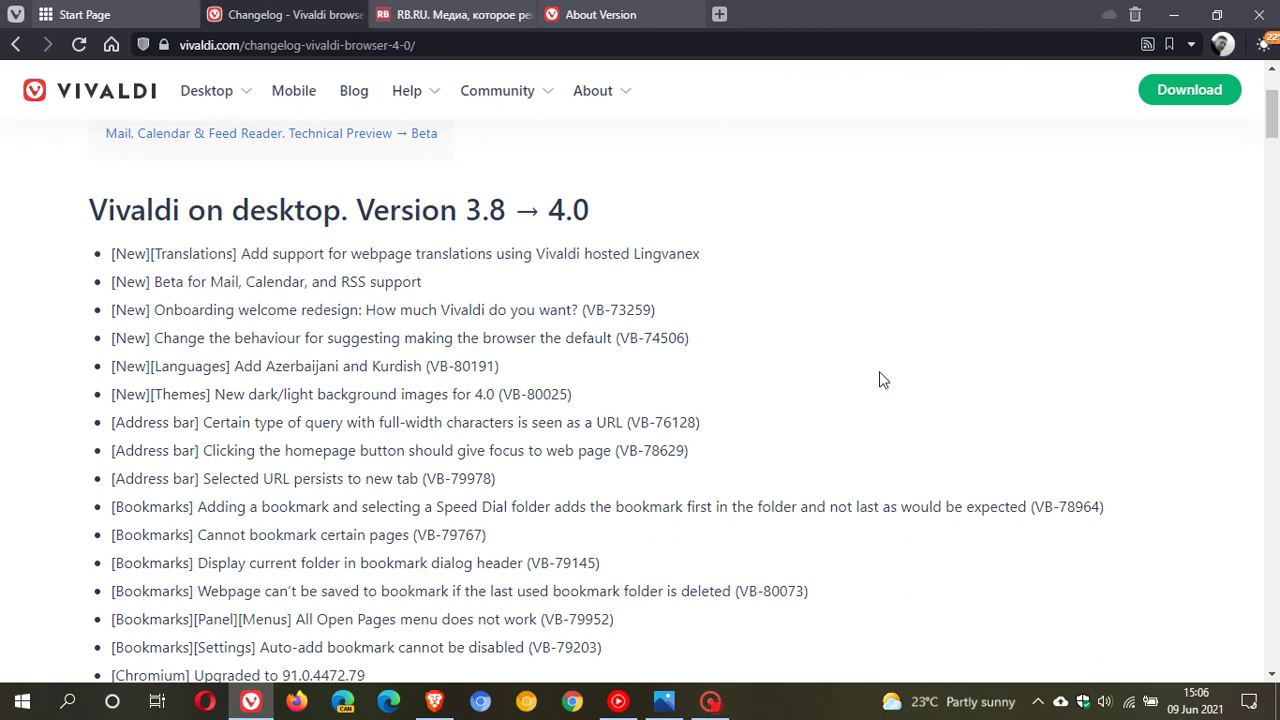
pyautogui.scroll(-2, 701, 266)
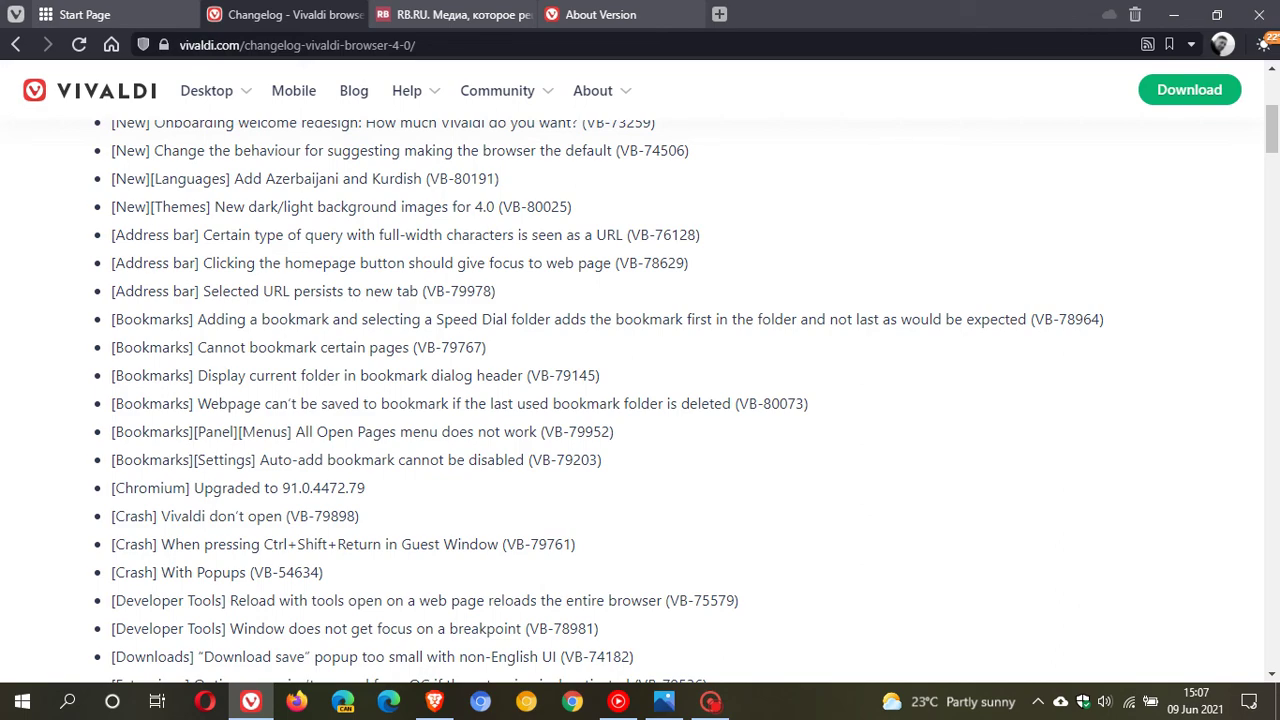
pyautogui.scroll(-4, 884, 511)
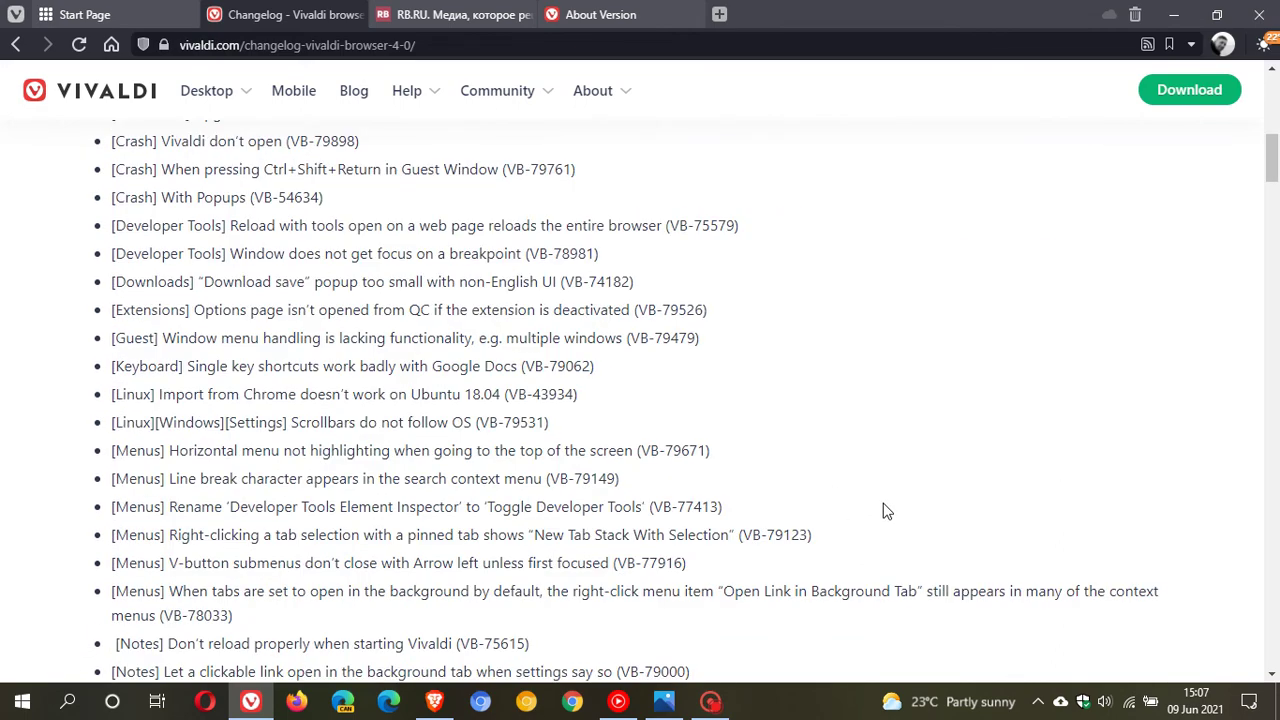
pyautogui.scroll(-4, 876, 447)
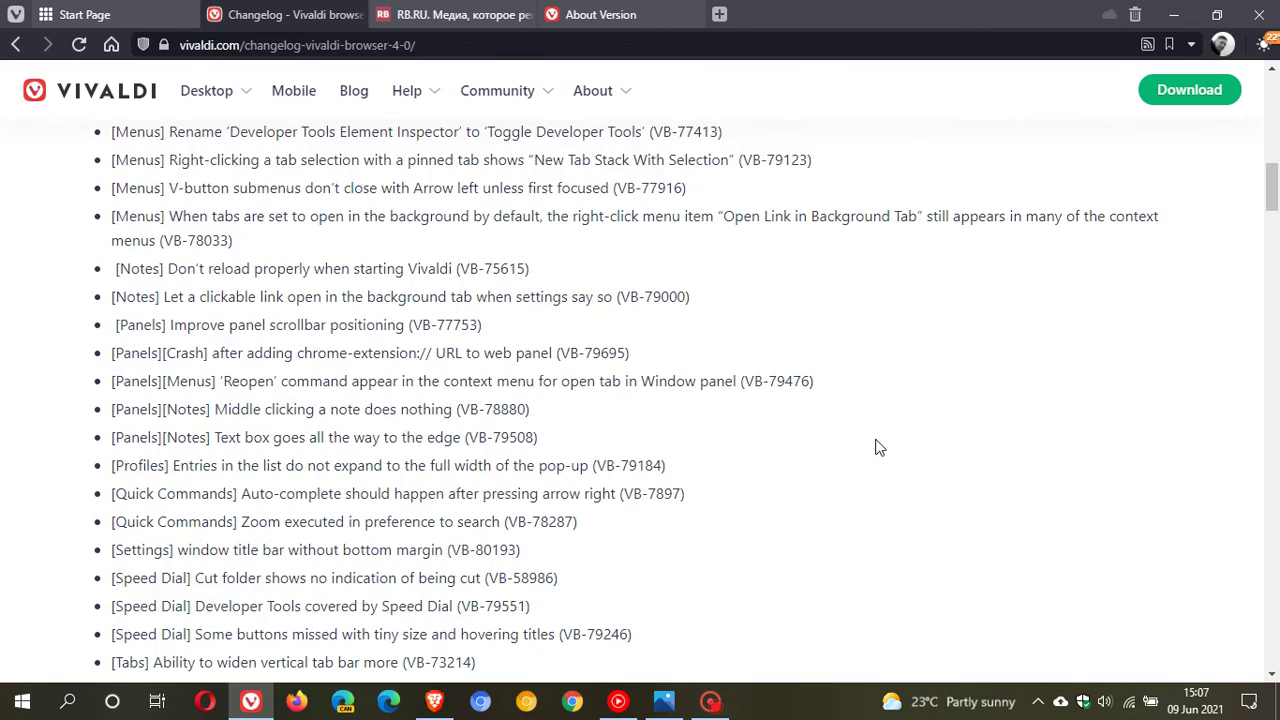
pyautogui.scroll(-6, 863, 449)
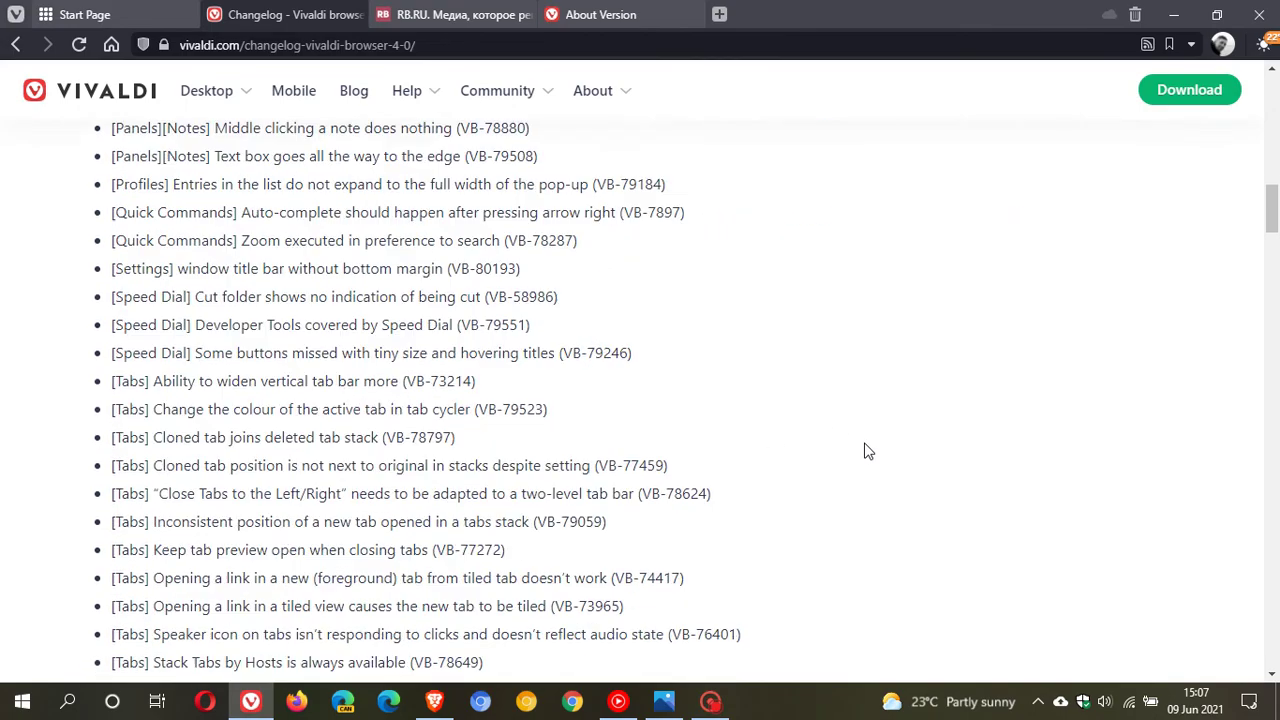
pyautogui.scroll(9, 864, 450)
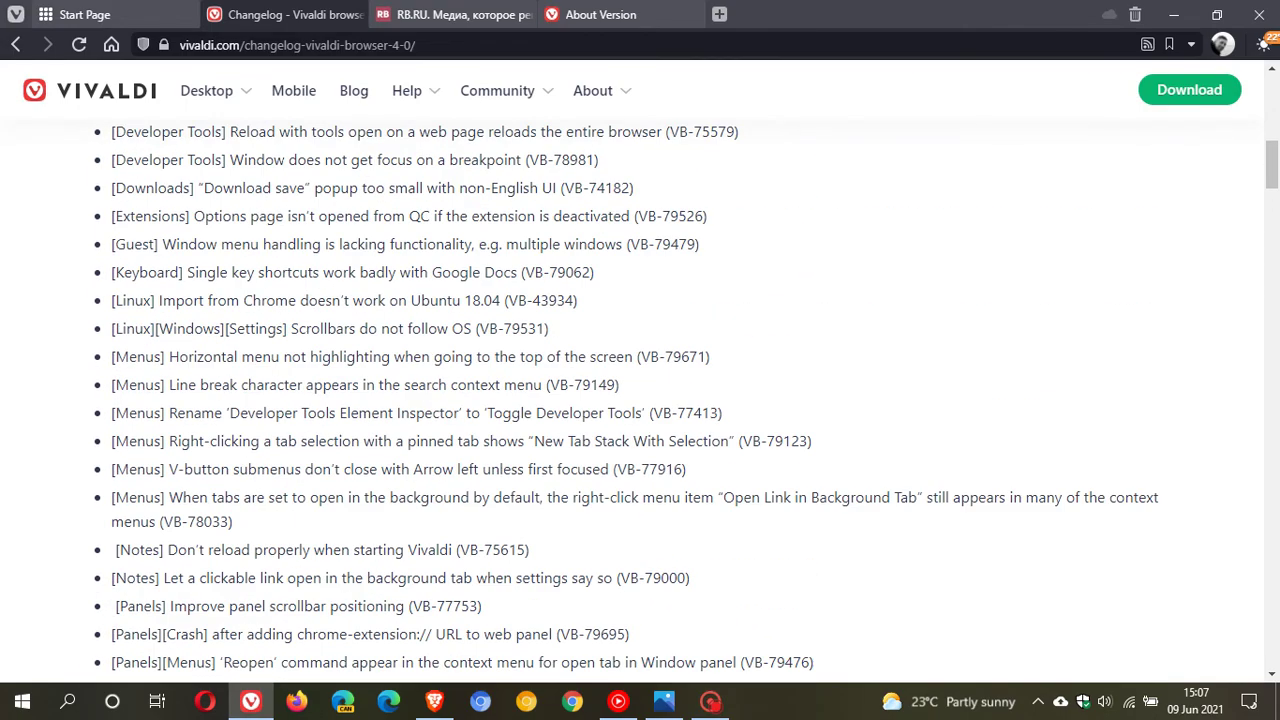
pyautogui.click(135, 12)
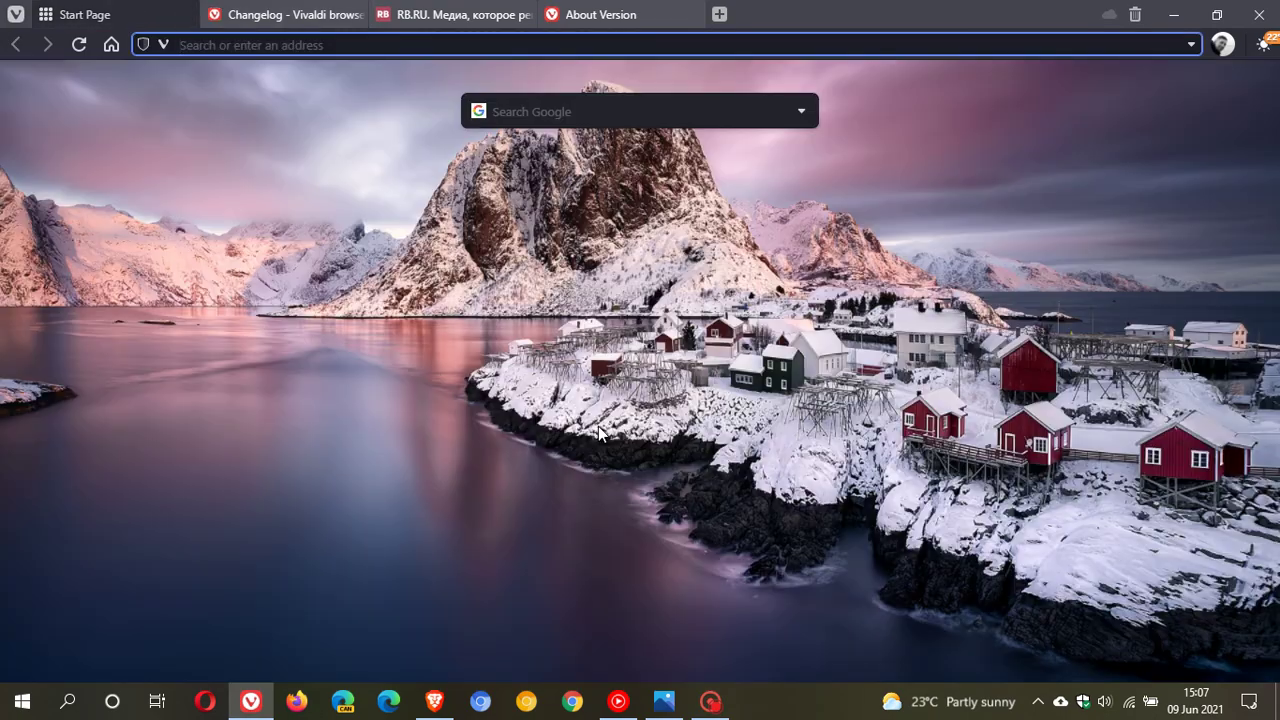